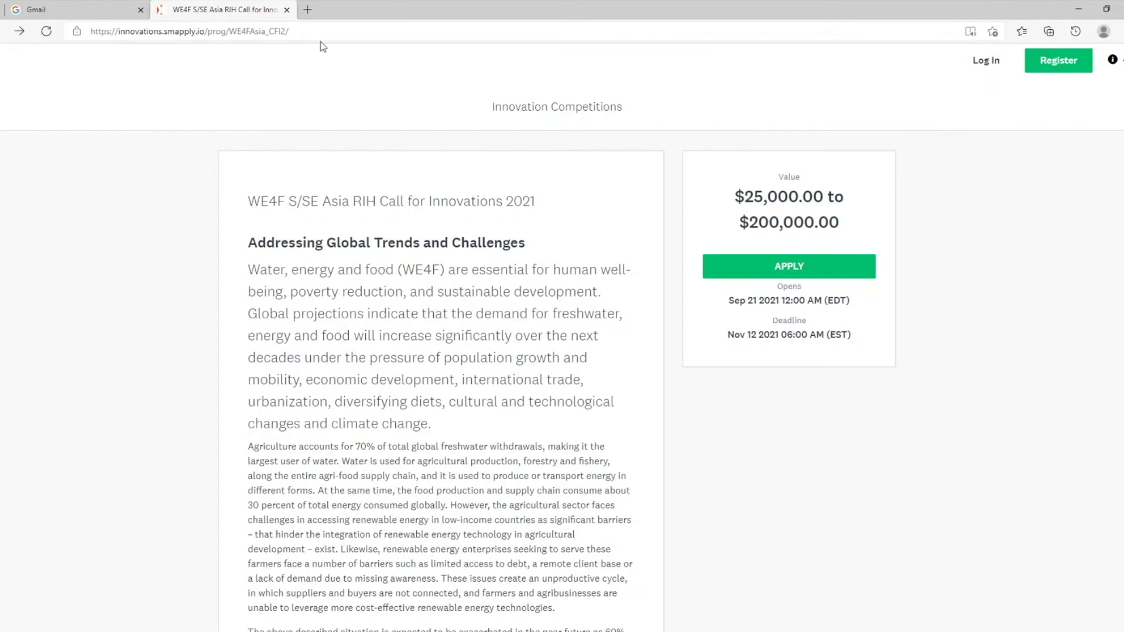
Step: Reload the WE4F program page and scroll through its contents
{"action": "left_click", "coordinate": [318, 33]}
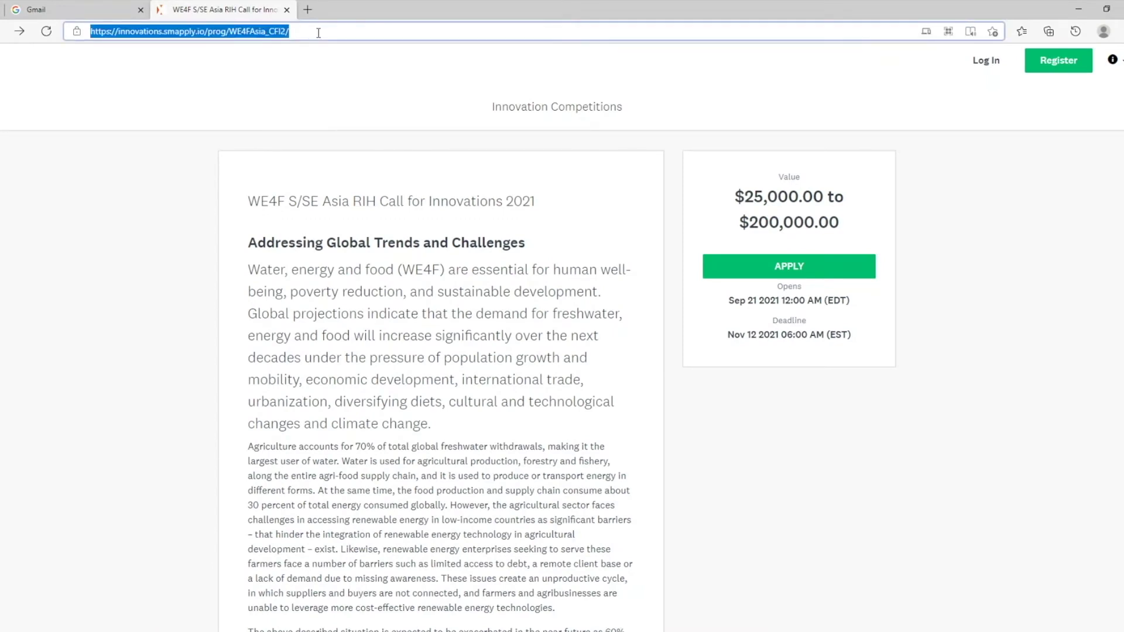
{"action": "key", "text": "Return"}
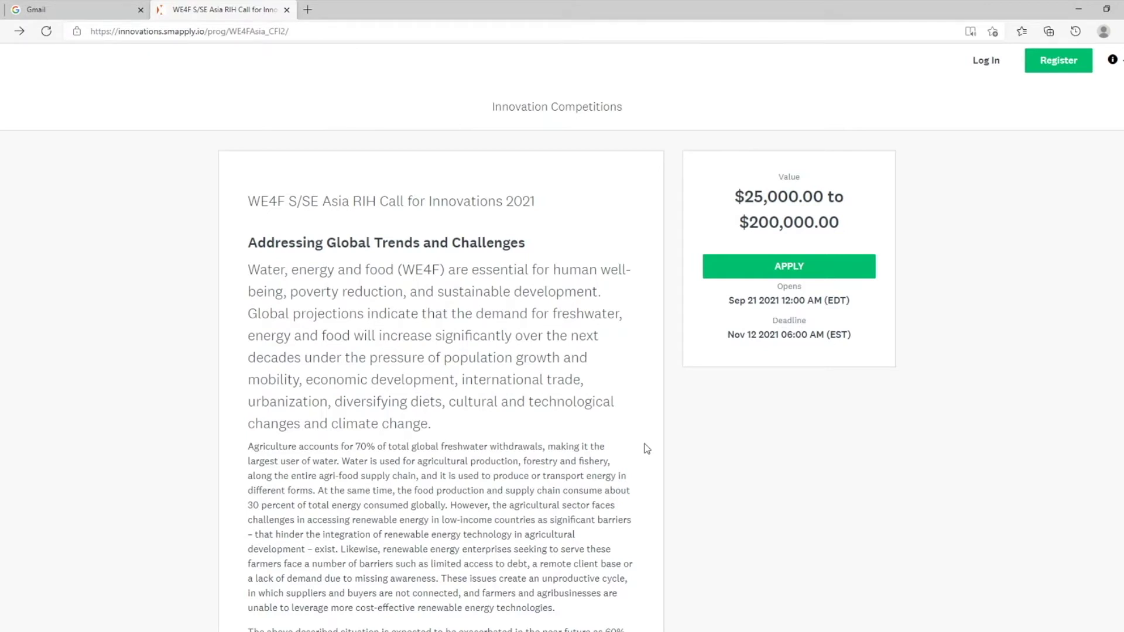
{"action": "scroll", "coordinate": [646, 449], "scroll_direction": "down", "scroll_amount": 15}
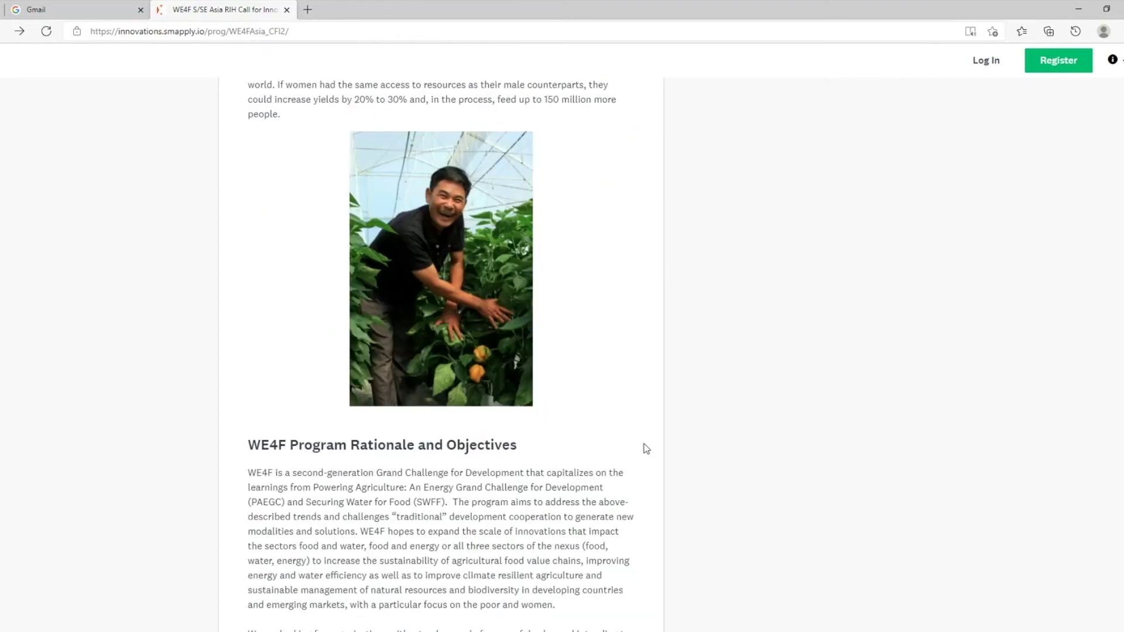
{"action": "scroll", "coordinate": [646, 449], "scroll_direction": "down", "scroll_amount": 20}
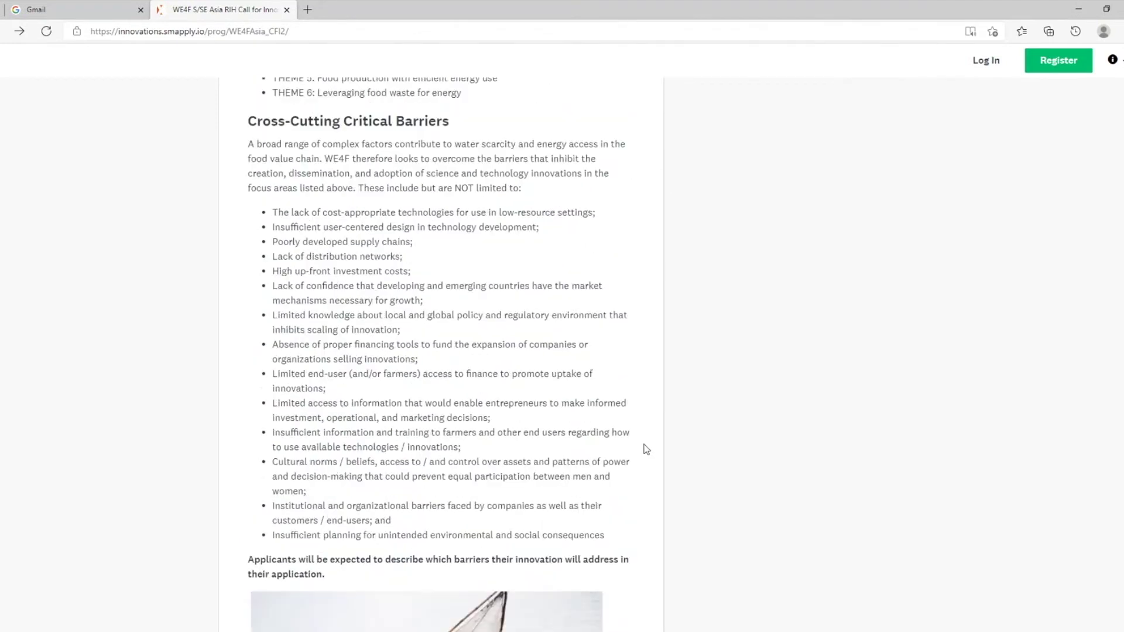
{"action": "scroll", "coordinate": [645, 449], "scroll_direction": "down", "scroll_amount": 20}
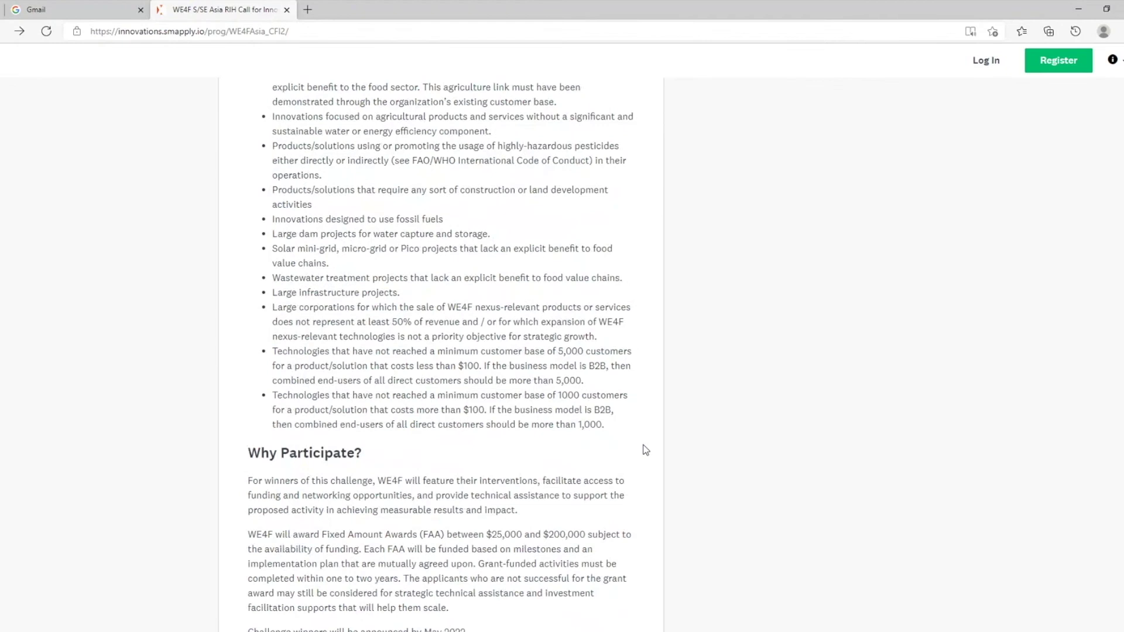
{"action": "scroll", "coordinate": [646, 450], "scroll_direction": "down", "scroll_amount": 12}
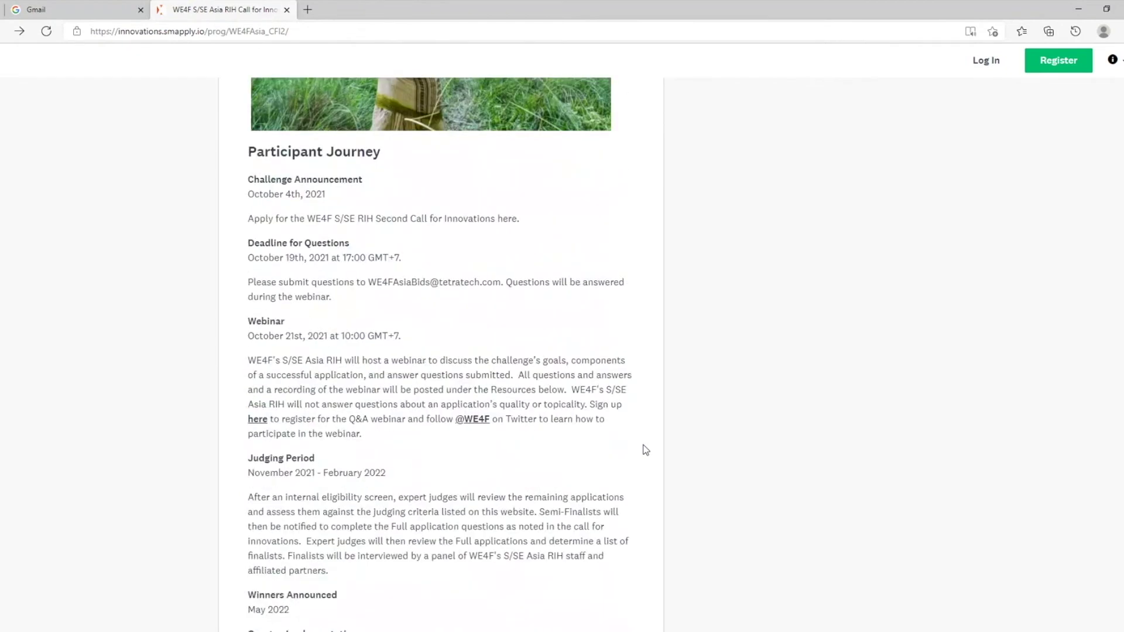
{"action": "scroll", "coordinate": [645, 450], "scroll_direction": "up", "scroll_amount": 20}
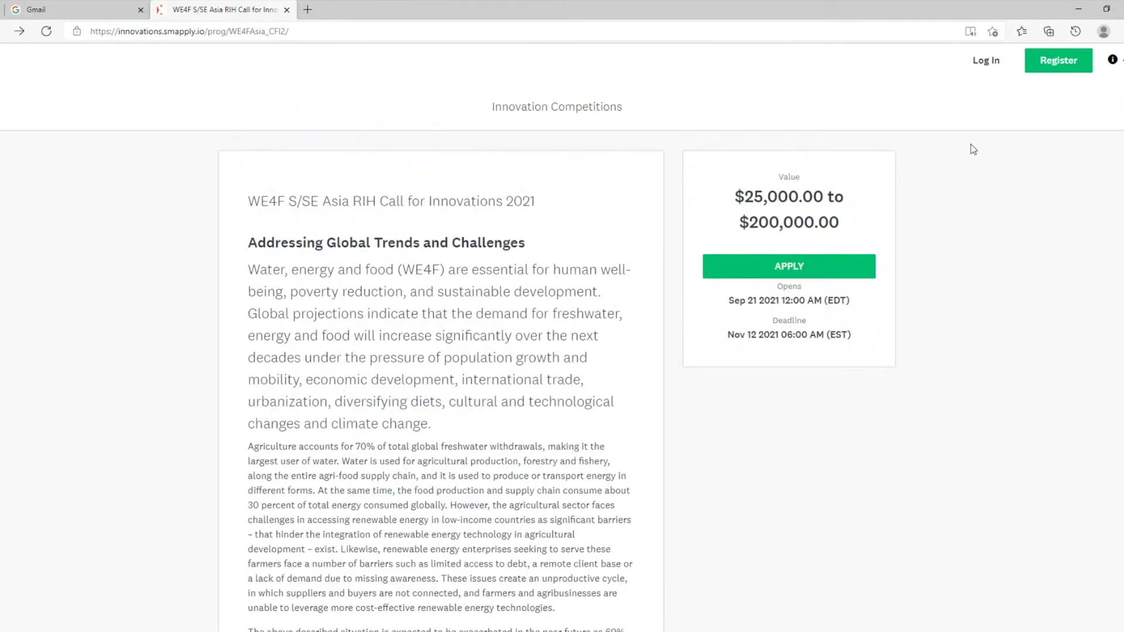
Step: Register a new applicant account, passing the palm-tree reCAPTCHA, and continue to the site
{"action": "left_click", "coordinate": [1051, 71]}
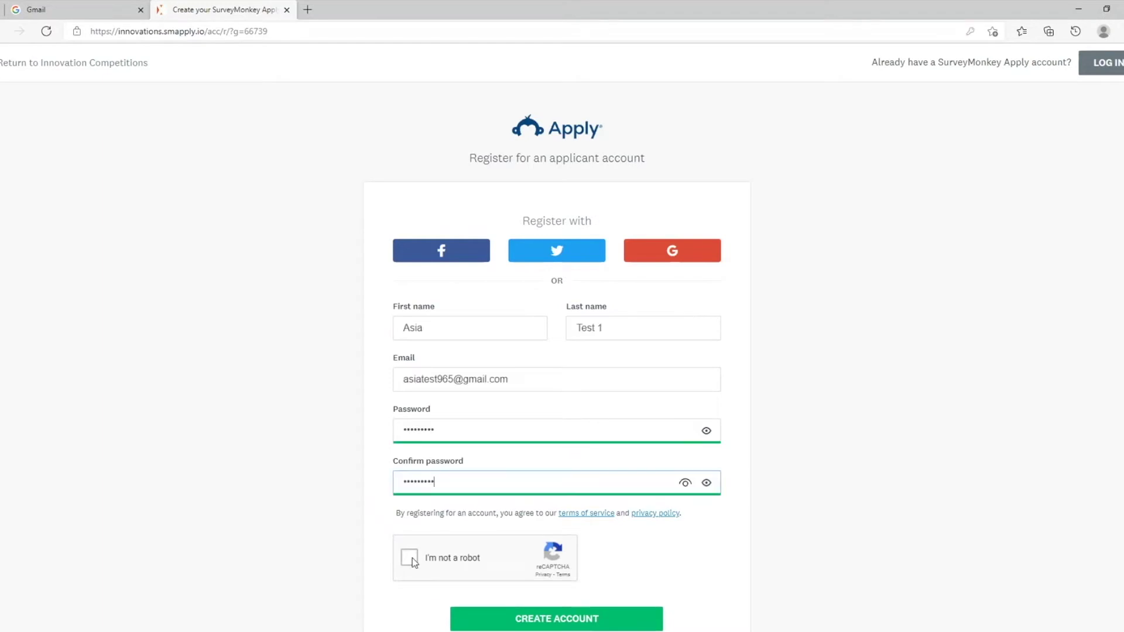
{"action": "left_click", "coordinate": [412, 557]}
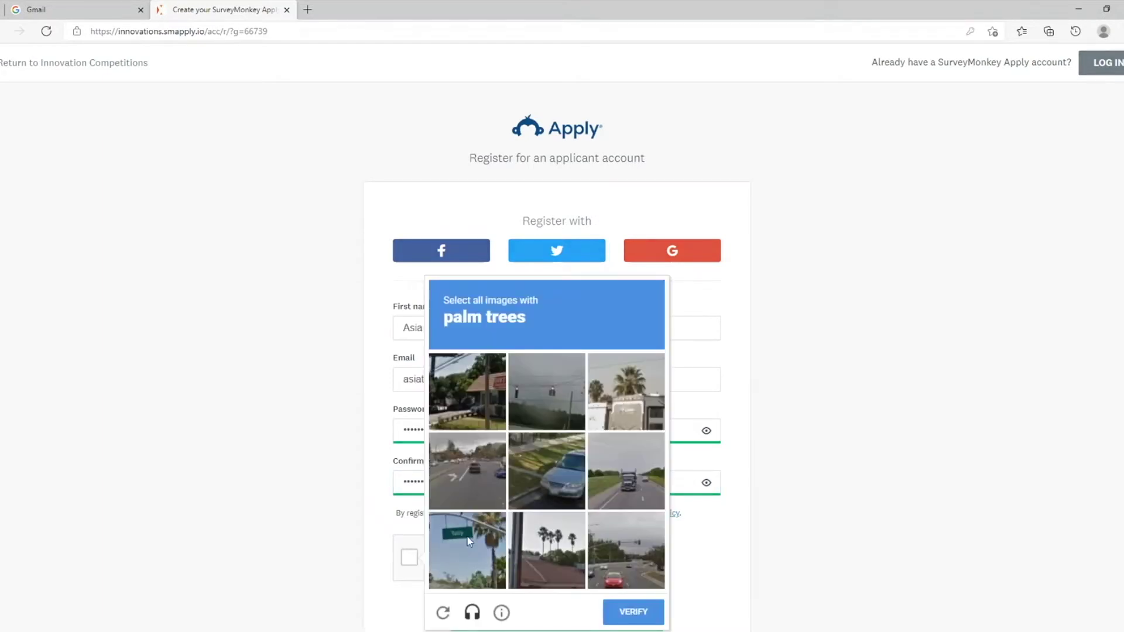
{"action": "left_click", "coordinate": [456, 543]}
{"action": "left_click", "coordinate": [547, 550]}
{"action": "left_click", "coordinate": [626, 391]}
{"action": "left_click", "coordinate": [644, 612]}
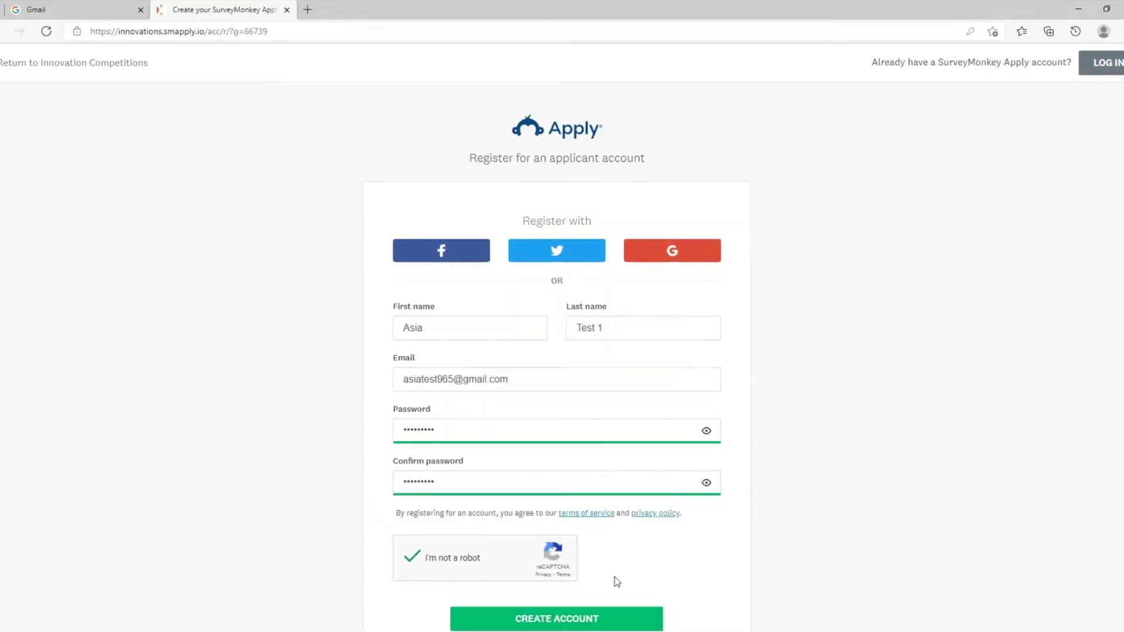
{"action": "left_click", "coordinate": [611, 624]}
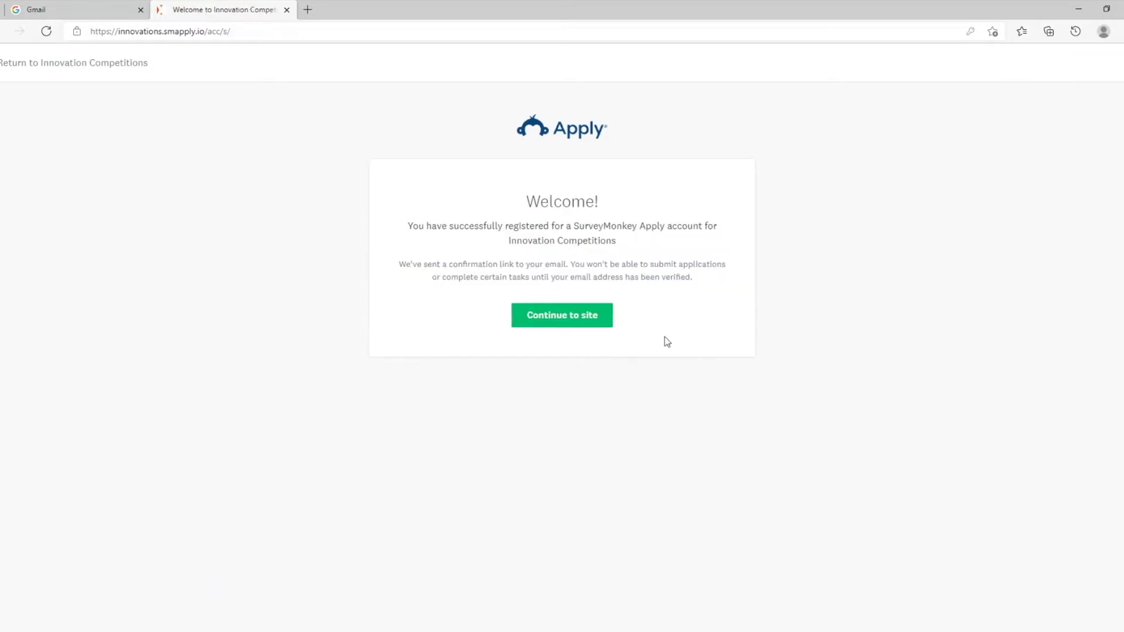
{"action": "left_click", "coordinate": [575, 327]}
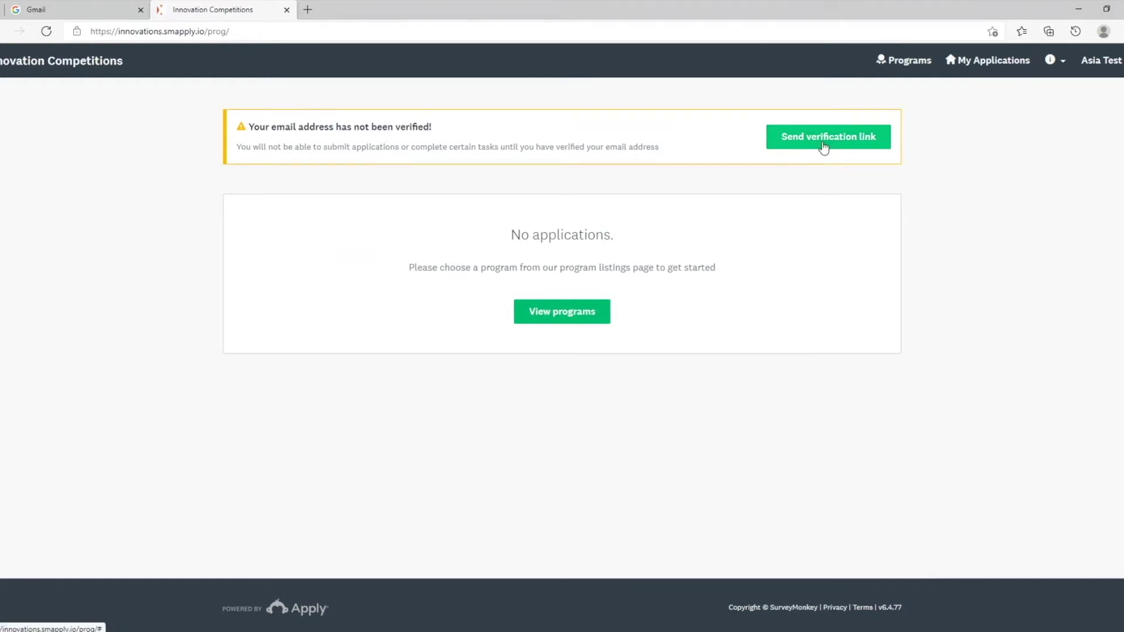
Step: Confirm the account's email address from the verification message in the Gmail inbox
{"action": "key", "text": "ctrl+Tab"}
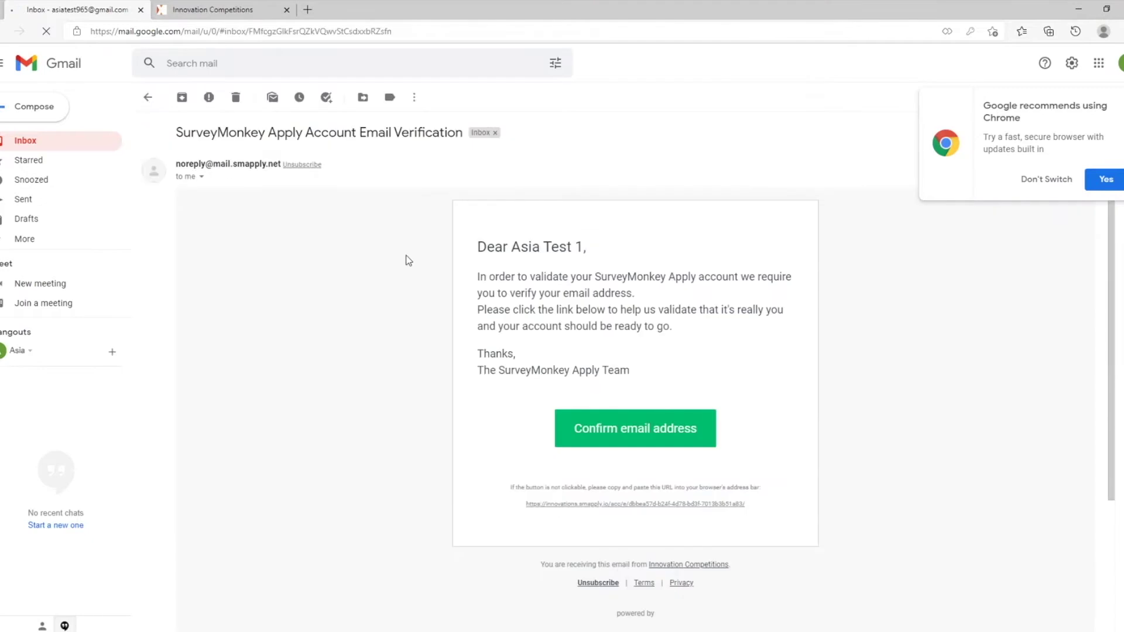
{"action": "left_click", "coordinate": [598, 428]}
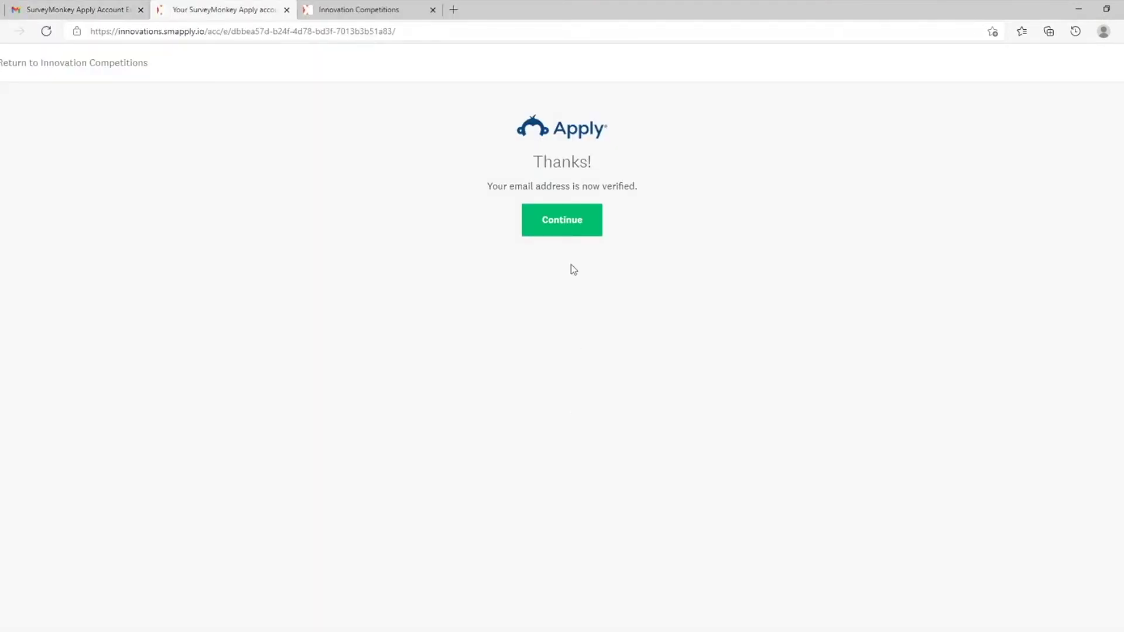
Step: Browse the program listing and open the WE4F S/SE Asia RIH Call for Innovations 2021 details
{"action": "left_click", "coordinate": [563, 229]}
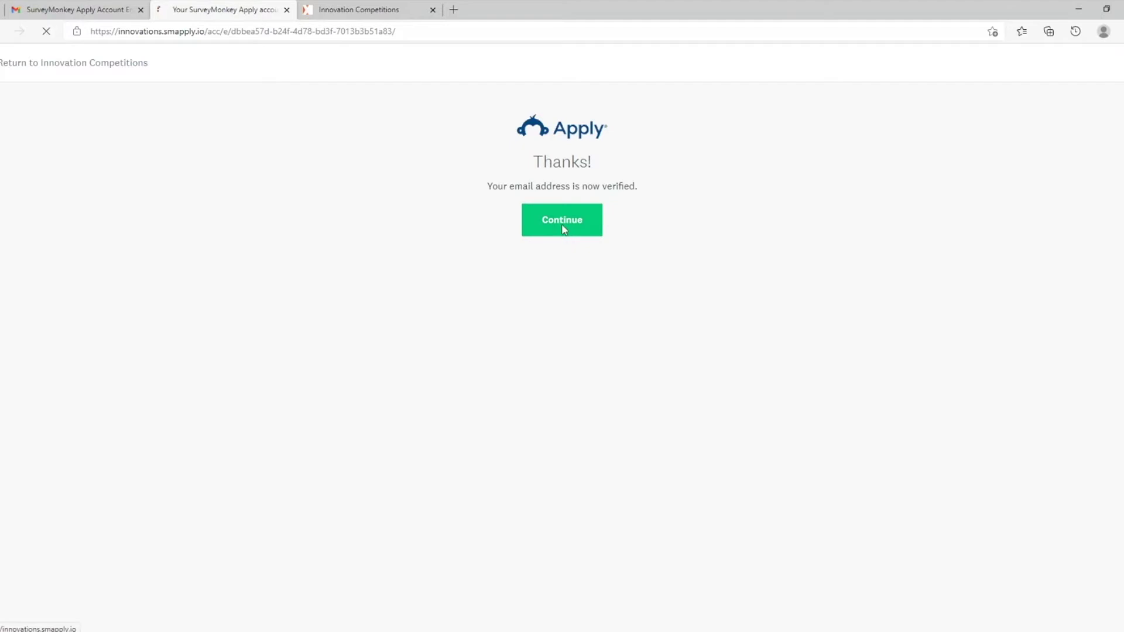
{"action": "left_click", "coordinate": [433, 9]}
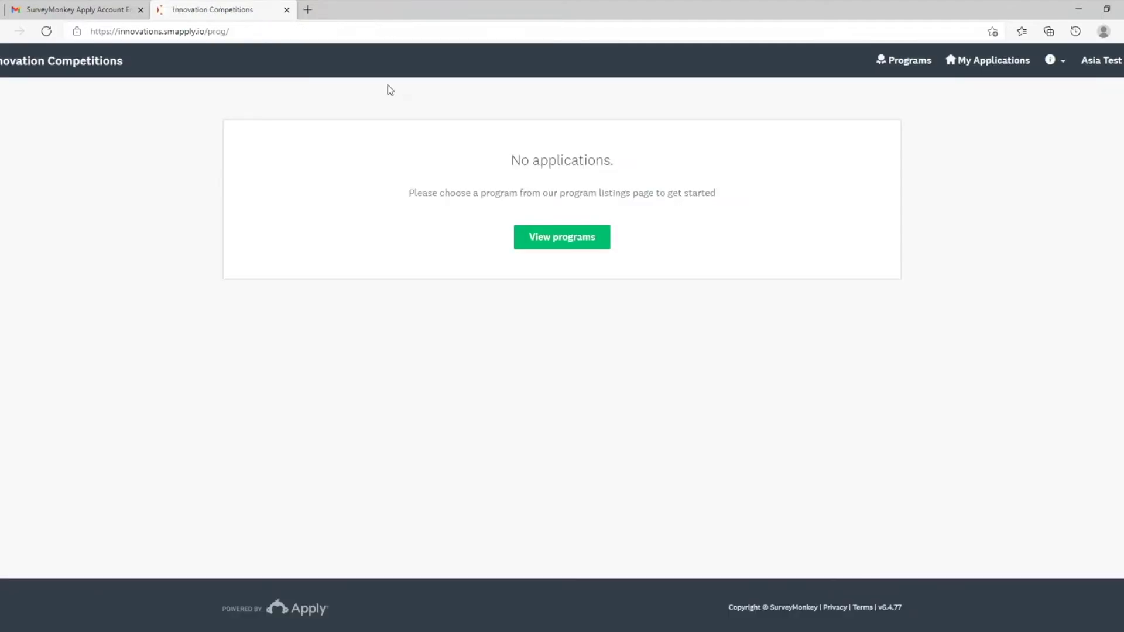
{"action": "left_click", "coordinate": [570, 244]}
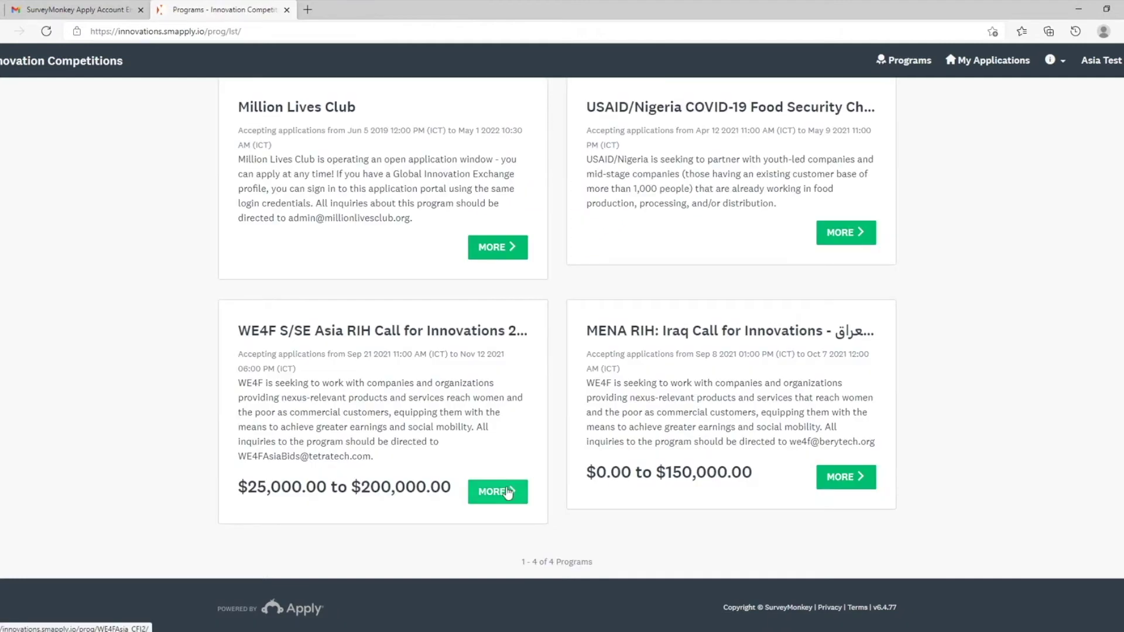
{"action": "left_click", "coordinate": [507, 491]}
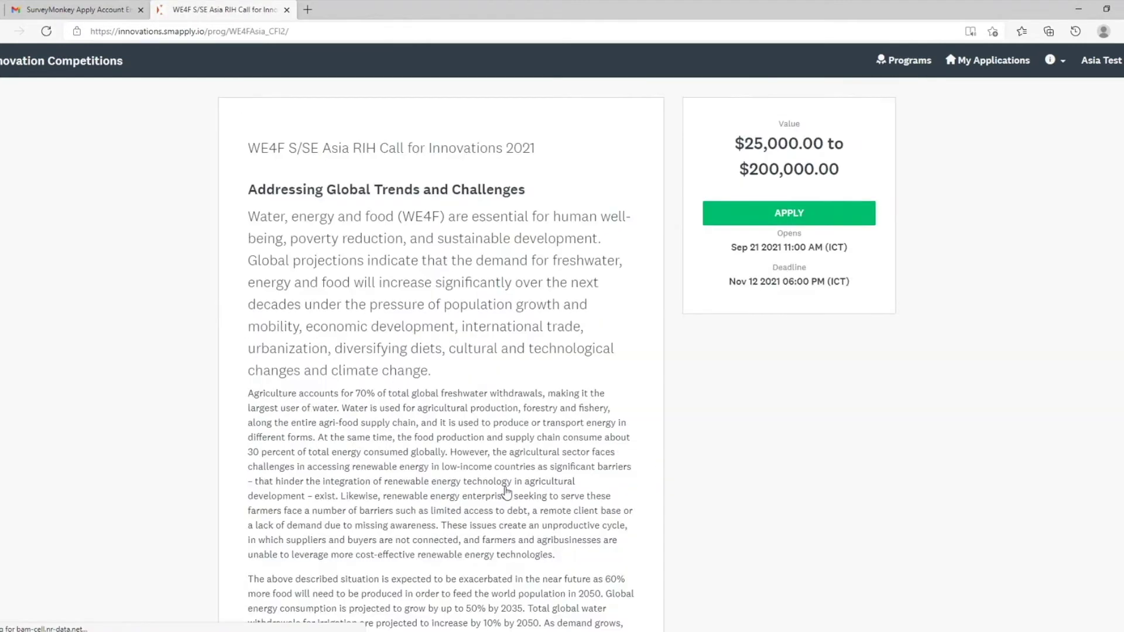
Step: Apply to the program, creating an application named 'Asia Test_Innovation'
{"action": "left_click", "coordinate": [730, 221]}
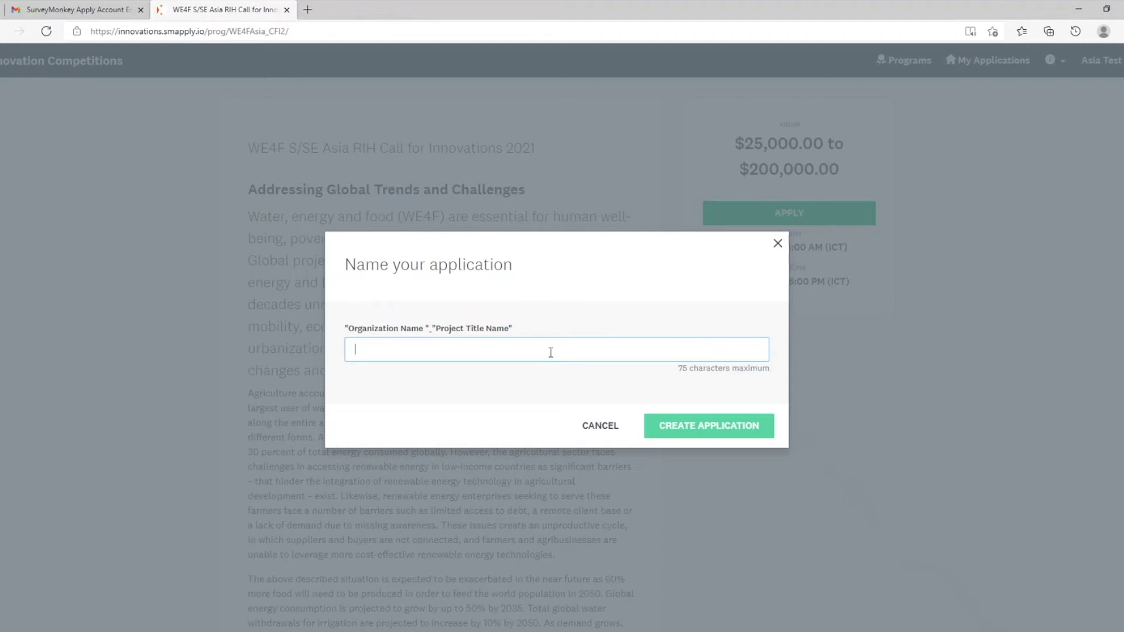
{"action": "type", "text": "Asia Test_Innovation"}
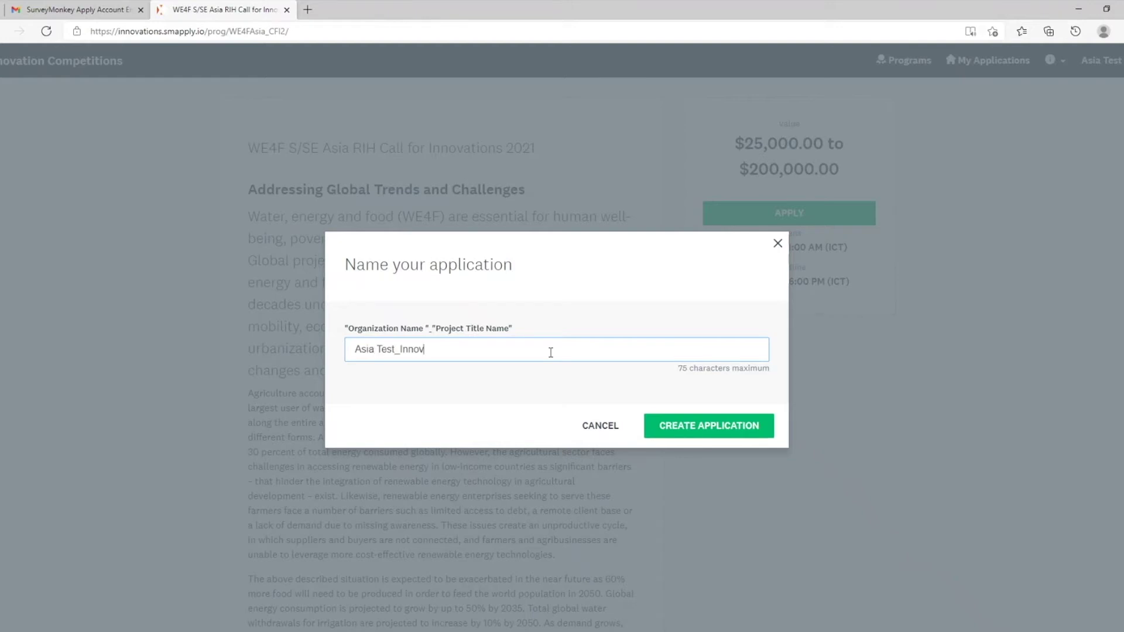
{"action": "left_click", "coordinate": [697, 430]}
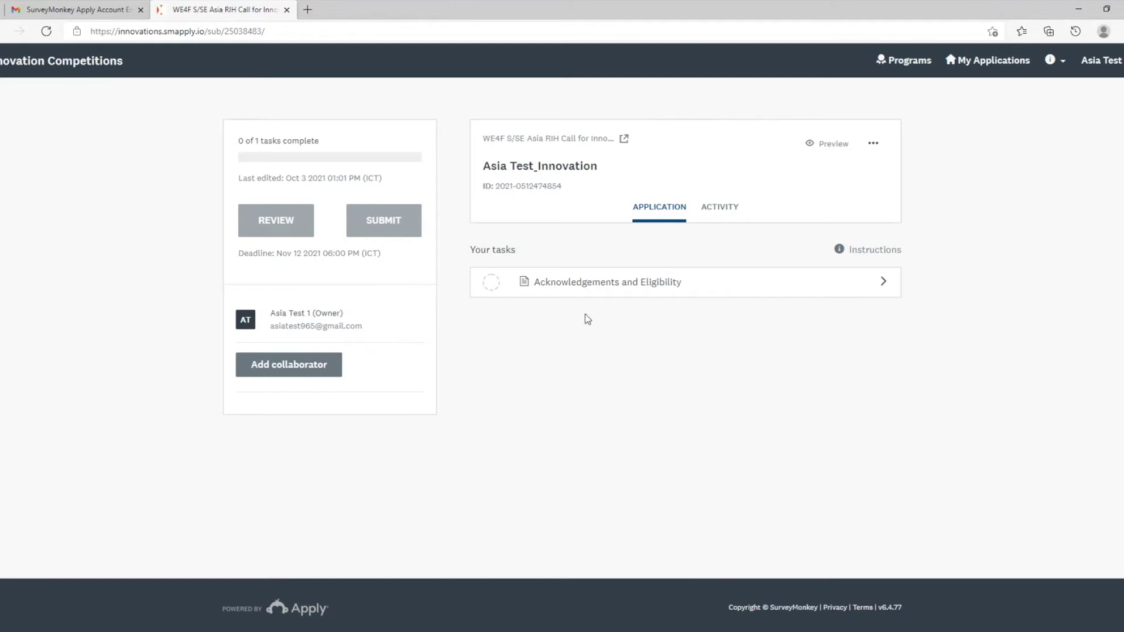
Step: Open the Acknowledgements and Eligibility form and mark it as complete
{"action": "left_click", "coordinate": [718, 297]}
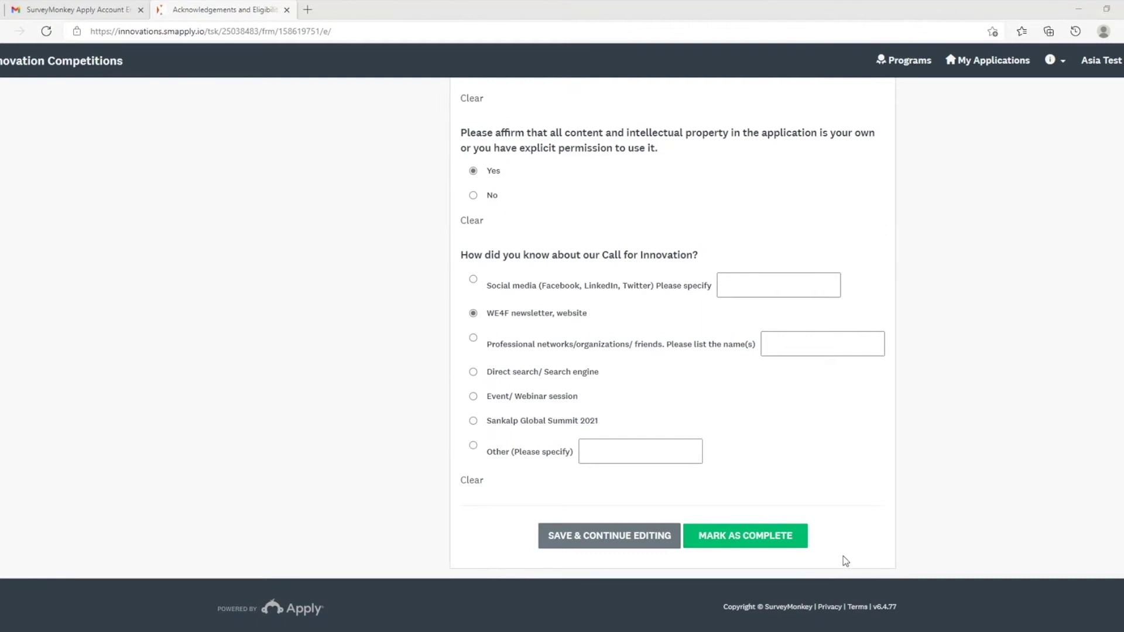
{"action": "left_click", "coordinate": [794, 544]}
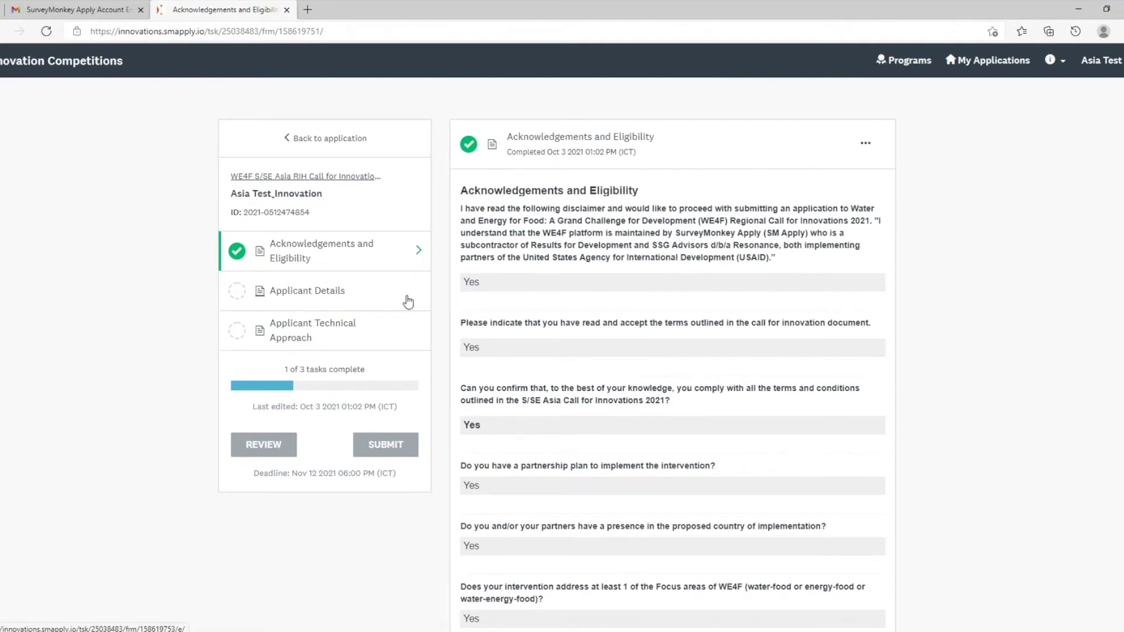
Step: Fill in Applicant Details with No for construction (Q29) and pesticides (Q30), then mark complete
{"action": "left_click", "coordinate": [338, 295]}
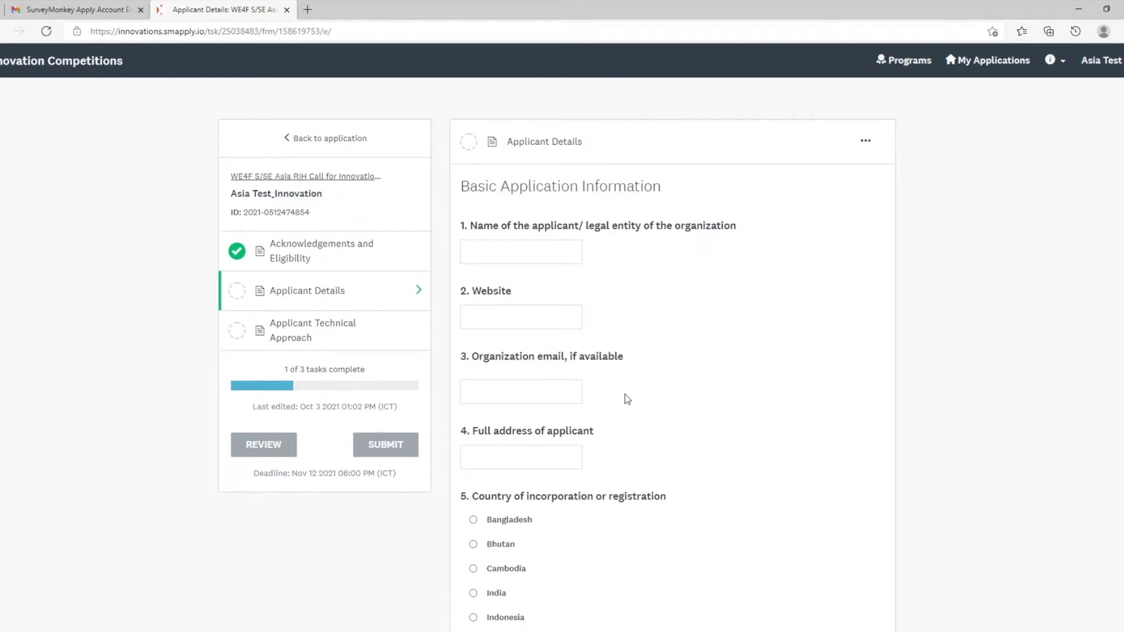
{"action": "left_click", "coordinate": [544, 253]}
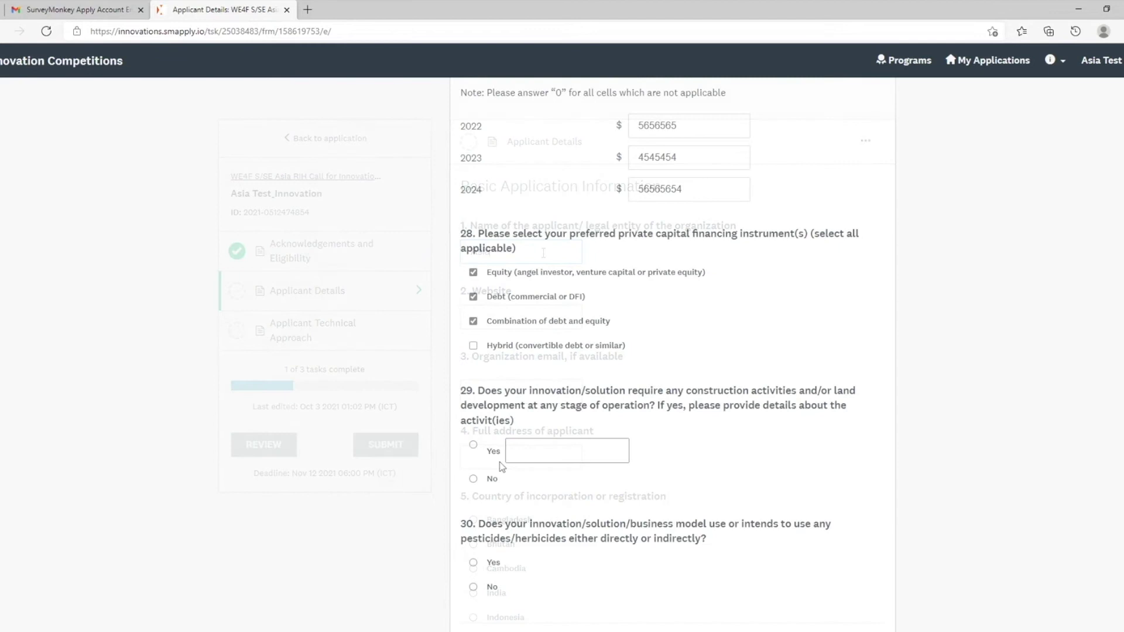
{"action": "left_click", "coordinate": [474, 480]}
{"action": "scroll", "coordinate": [563, 503], "scroll_direction": "down", "scroll_amount": 2}
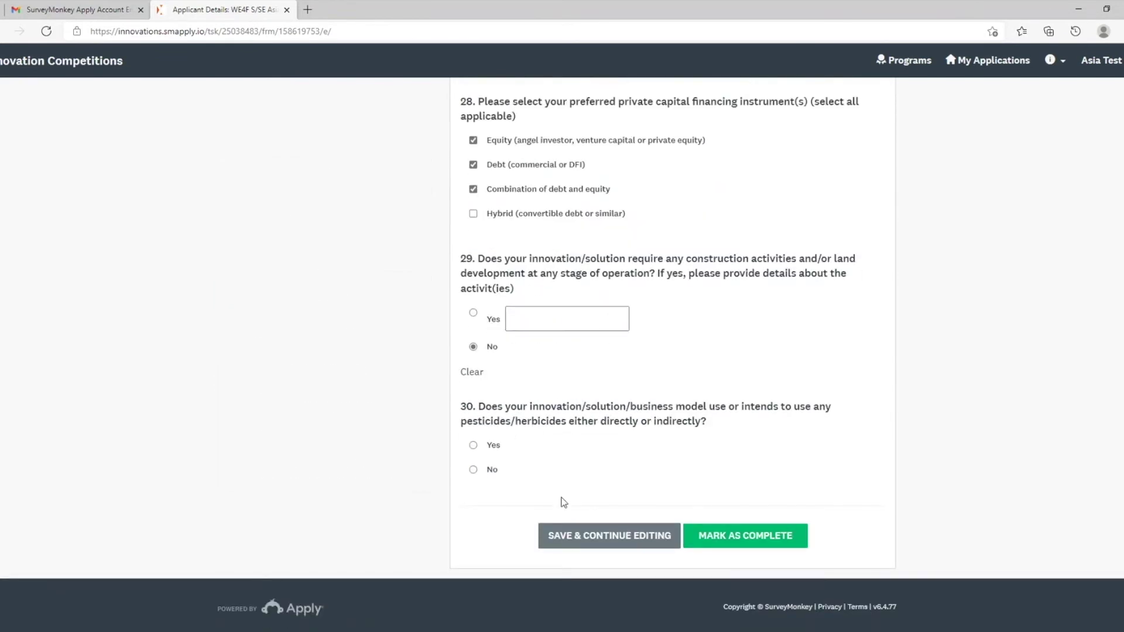
{"action": "left_click", "coordinate": [475, 469]}
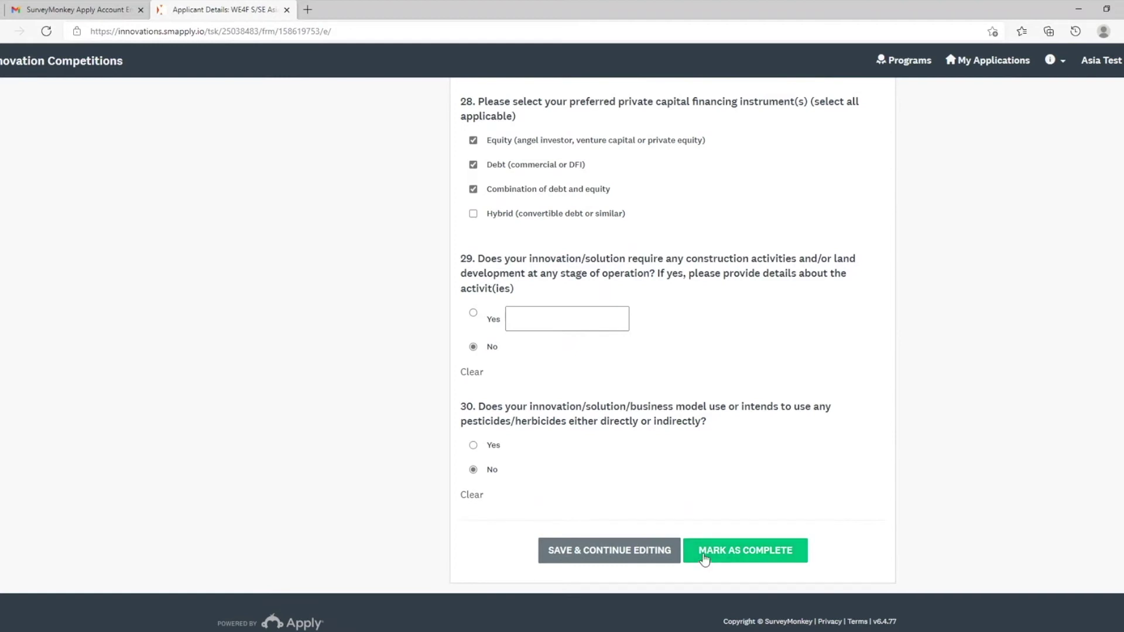
{"action": "left_click", "coordinate": [703, 554]}
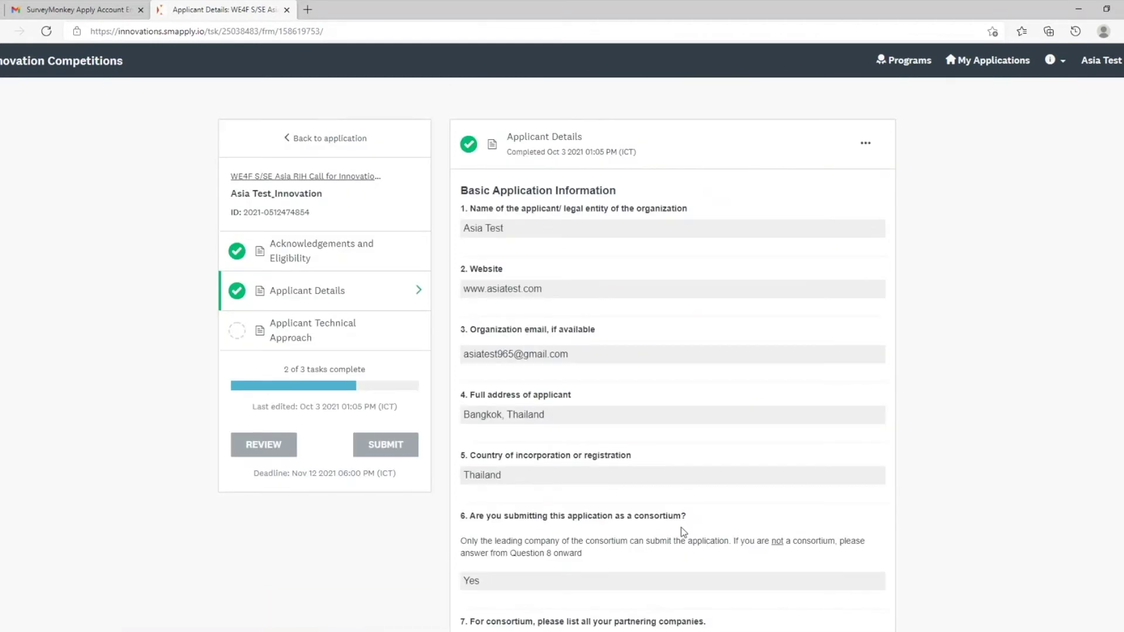
Step: Enter the innovation title and answer 'Test' to questions 3 (barriers) and 4 (customer segments)
{"action": "left_click", "coordinate": [365, 338]}
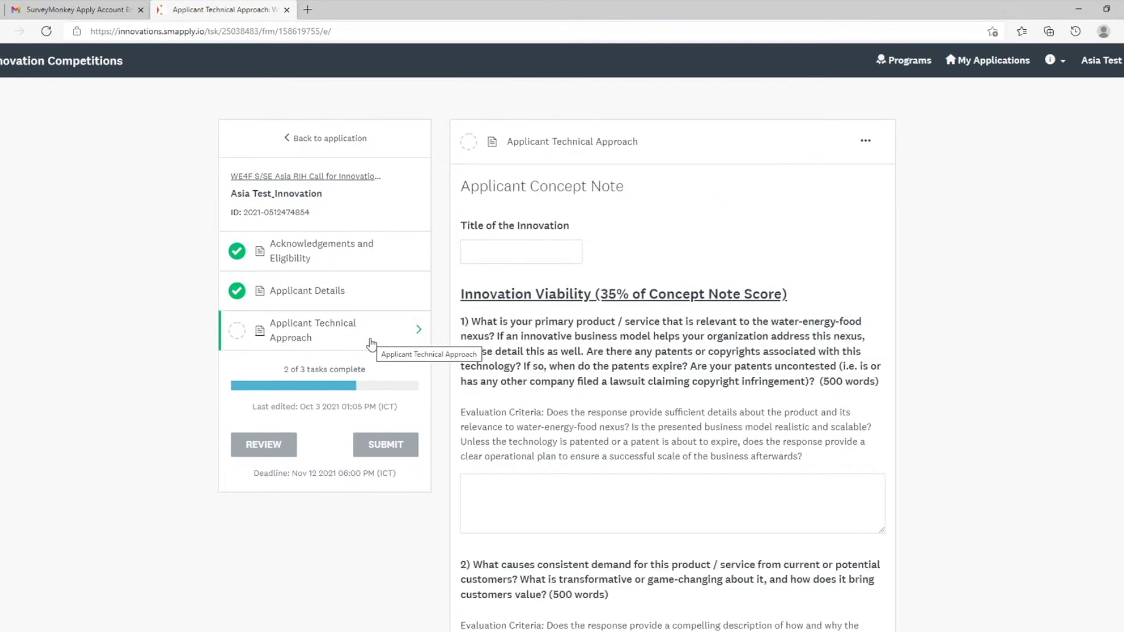
{"action": "left_click", "coordinate": [487, 253]}
{"action": "scroll", "coordinate": [486, 253], "scroll_direction": "down", "scroll_amount": 5}
{"action": "left_click", "coordinate": [504, 359]}
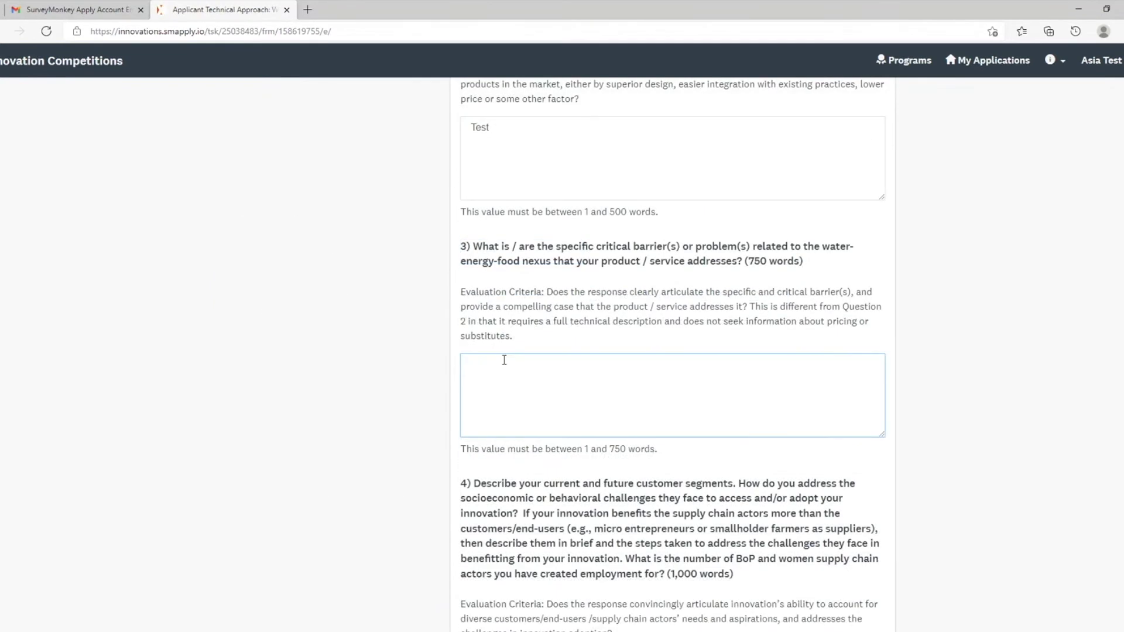
{"action": "type", "text": "Test"}
{"action": "scroll", "coordinate": [572, 363], "scroll_direction": "down", "scroll_amount": 3}
{"action": "left_click", "coordinate": [593, 478]}
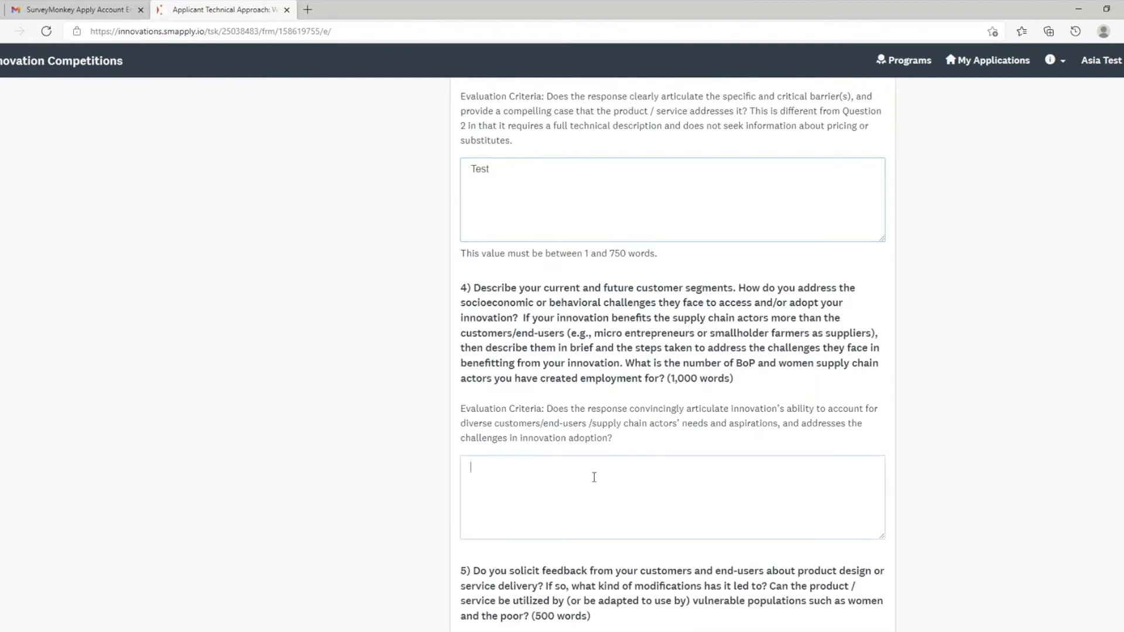
{"action": "type", "text": "Test"}
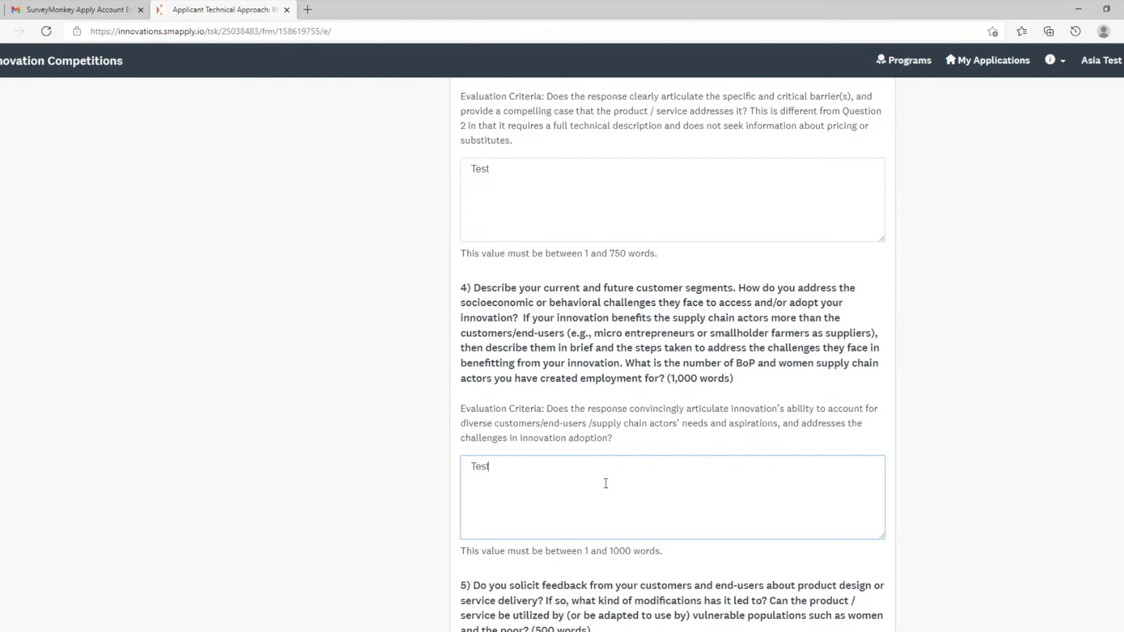
Step: Answer 'Test' to question 5, fill the revenue years field, and mark the task complete
{"action": "scroll", "coordinate": [606, 484], "scroll_direction": "down", "scroll_amount": 3}
{"action": "left_click", "coordinate": [551, 542]}
{"action": "type", "text": "Test"}
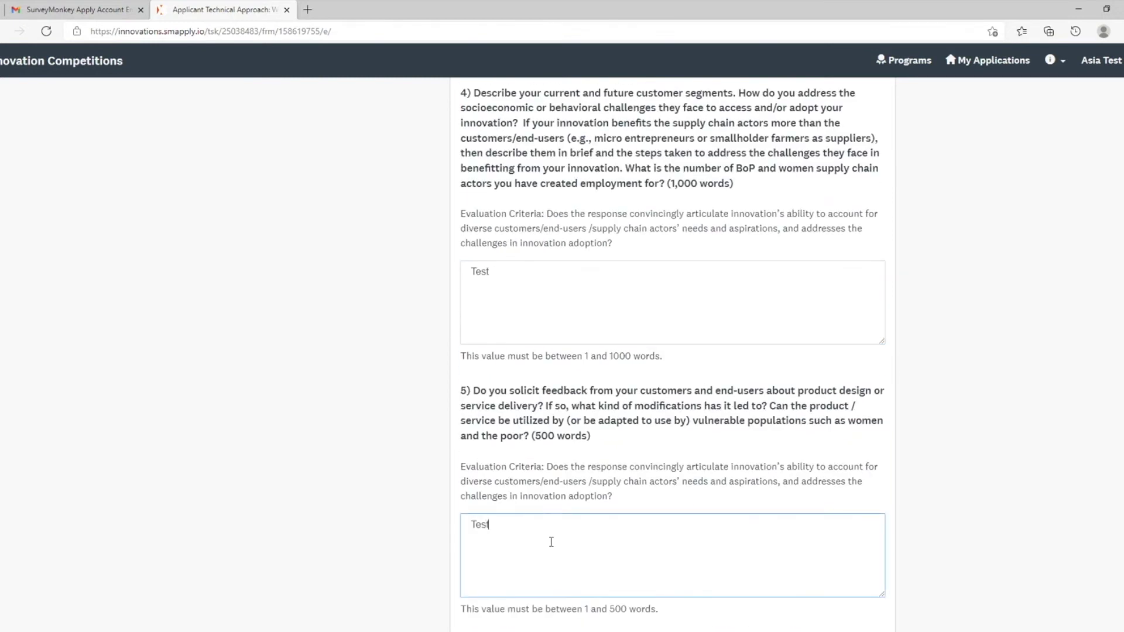
{"action": "scroll", "coordinate": [551, 542], "scroll_direction": "down", "scroll_amount": 3}
{"action": "scroll", "coordinate": [519, 527], "scroll_direction": "down", "scroll_amount": 3}
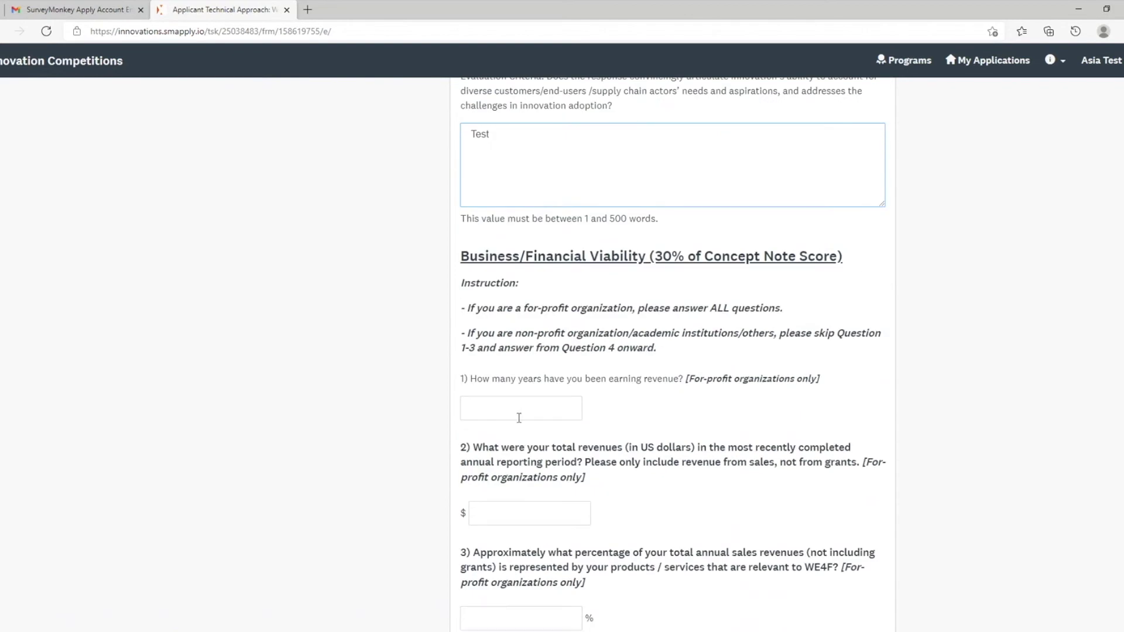
{"action": "left_click", "coordinate": [519, 410]}
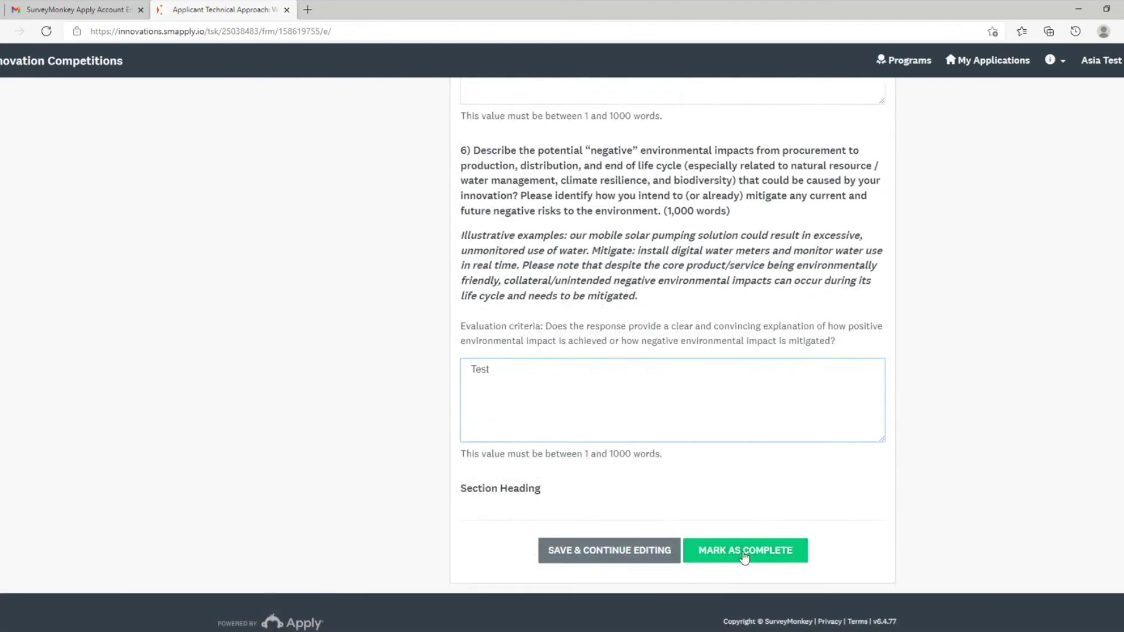
{"action": "left_click", "coordinate": [744, 553]}
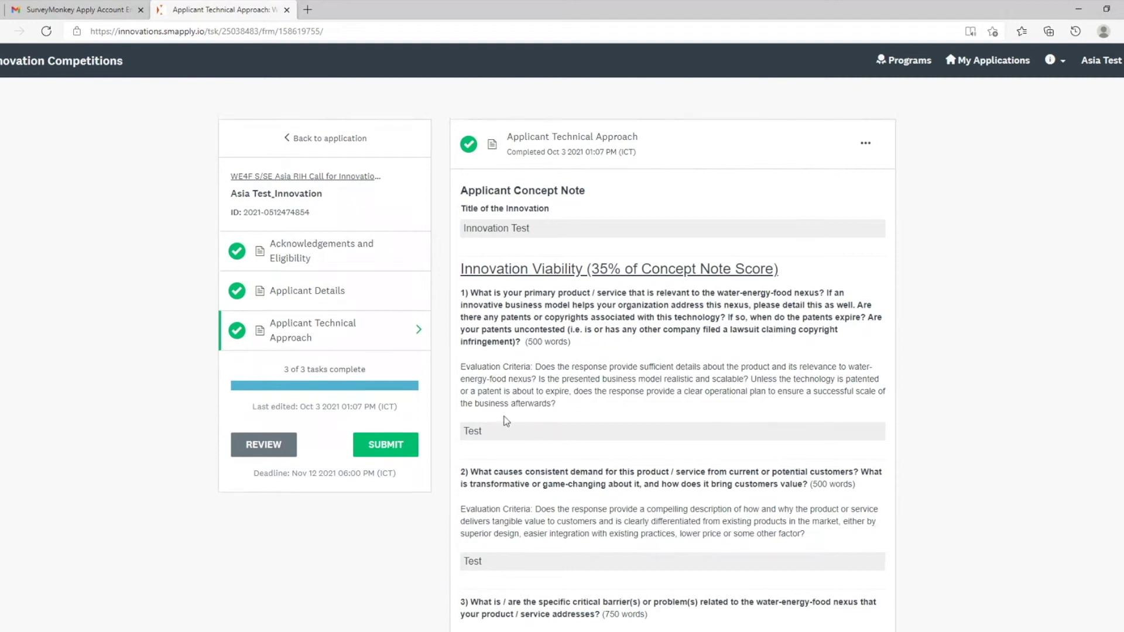
Step: Review the Asia Test_Innovation application and confirm its submission
{"action": "left_click", "coordinate": [271, 446]}
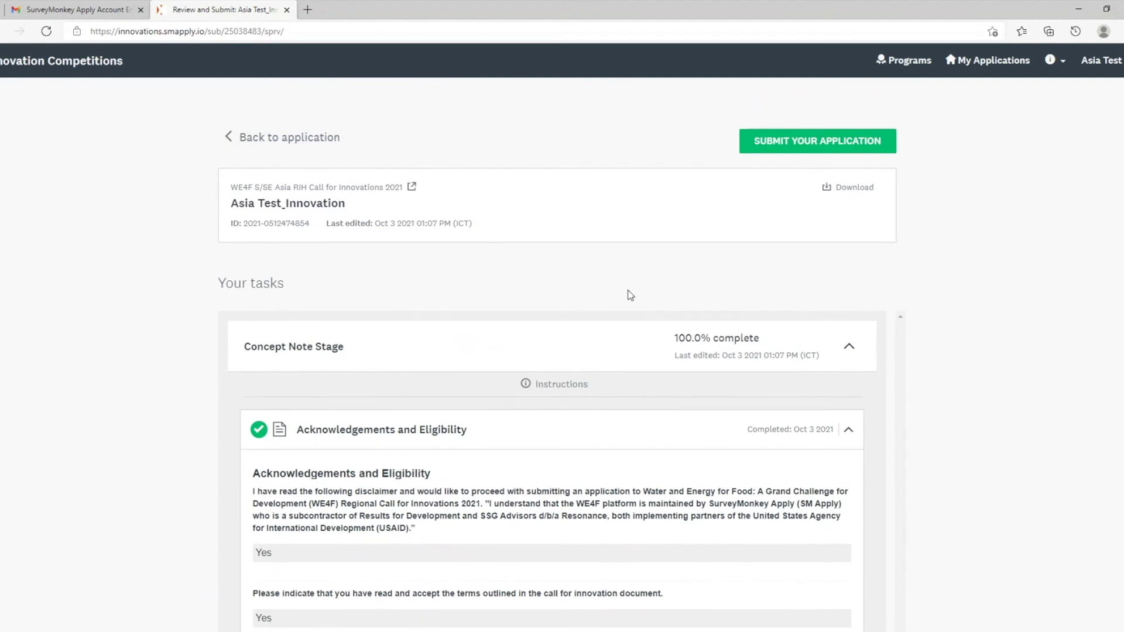
{"action": "left_click", "coordinate": [799, 146]}
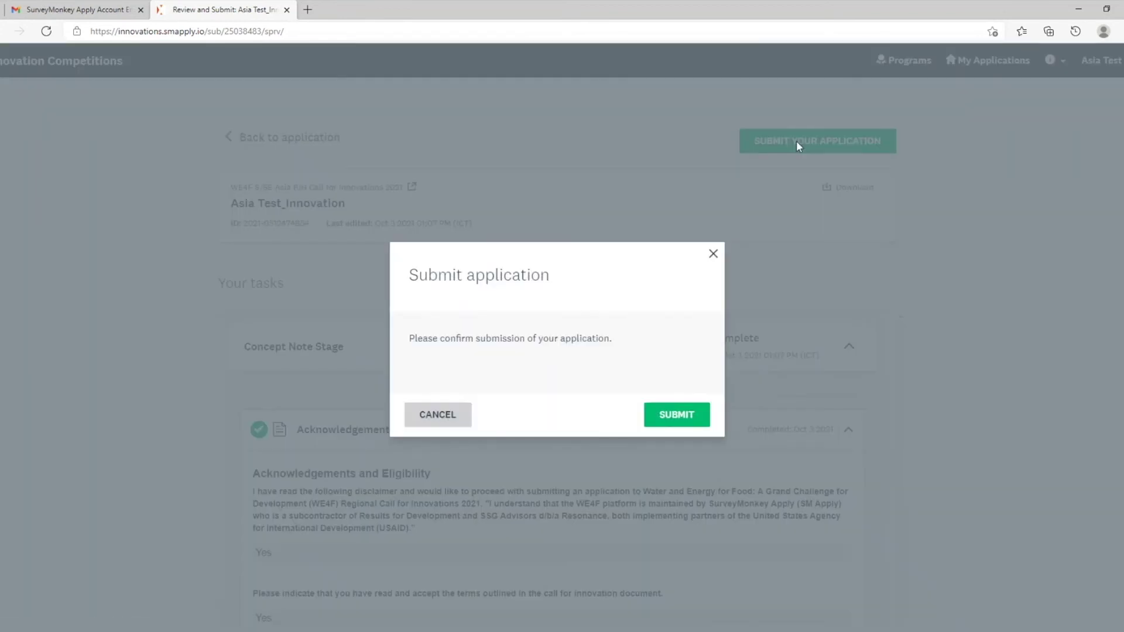
{"action": "left_click", "coordinate": [690, 417]}
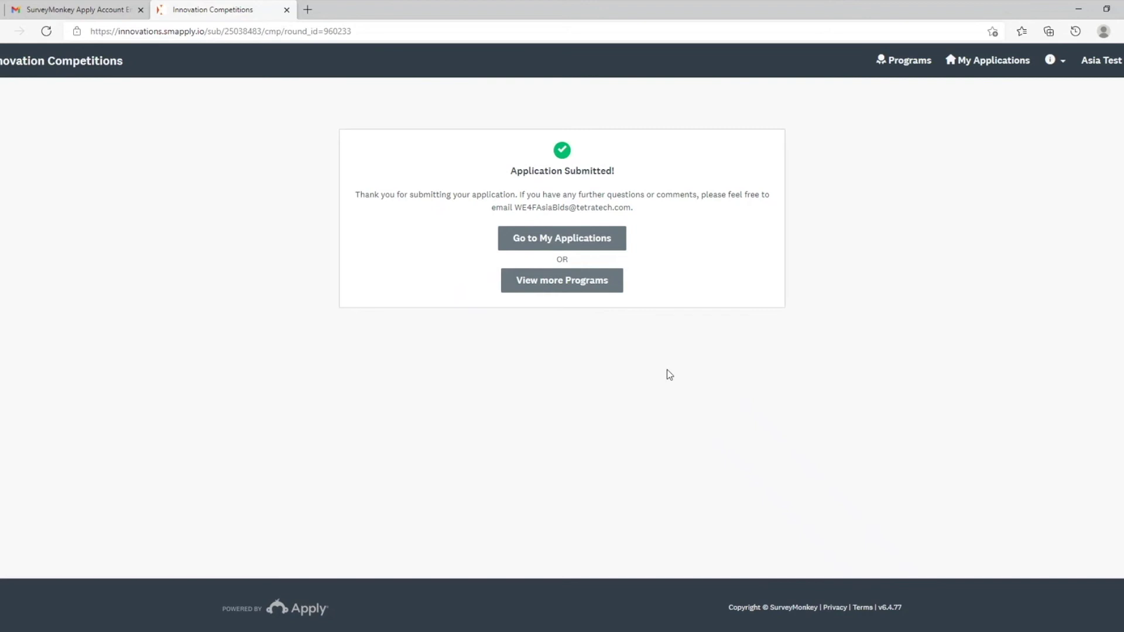
Step: Open the Asia Test_Innovation application from My Applications and view its activity log
{"action": "left_click", "coordinate": [596, 238]}
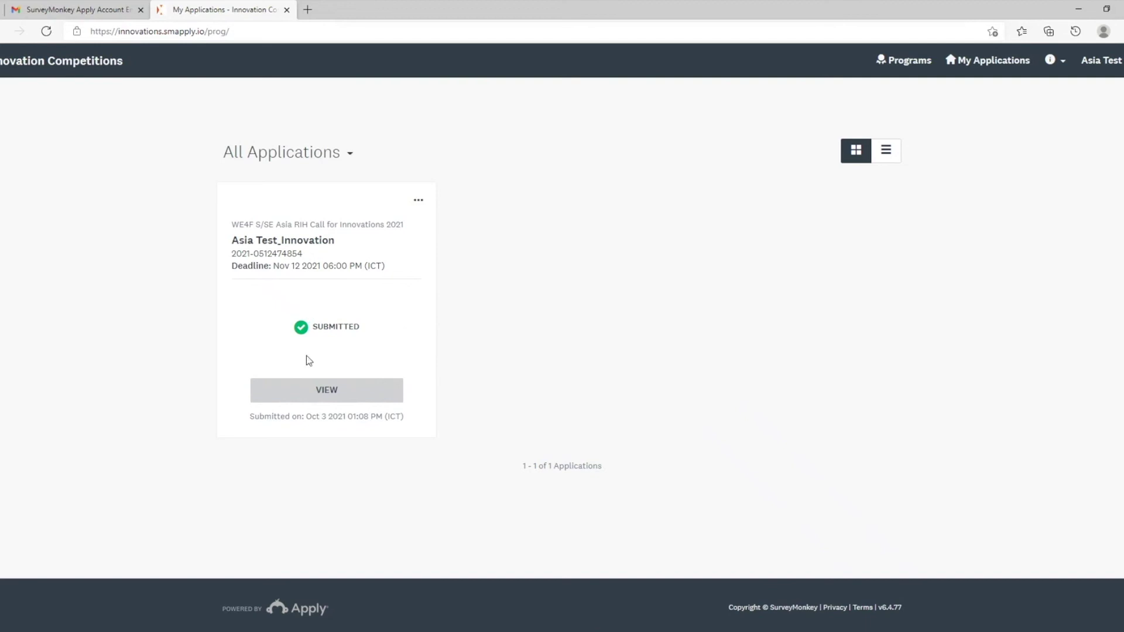
{"action": "left_click", "coordinate": [369, 400]}
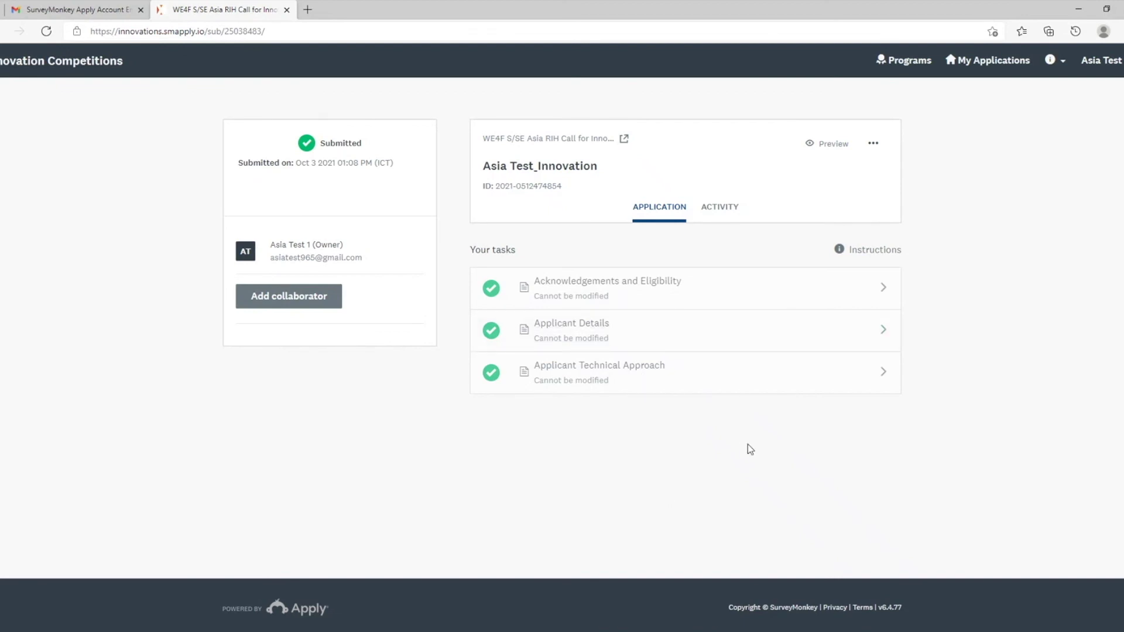
{"action": "left_click", "coordinate": [719, 217]}
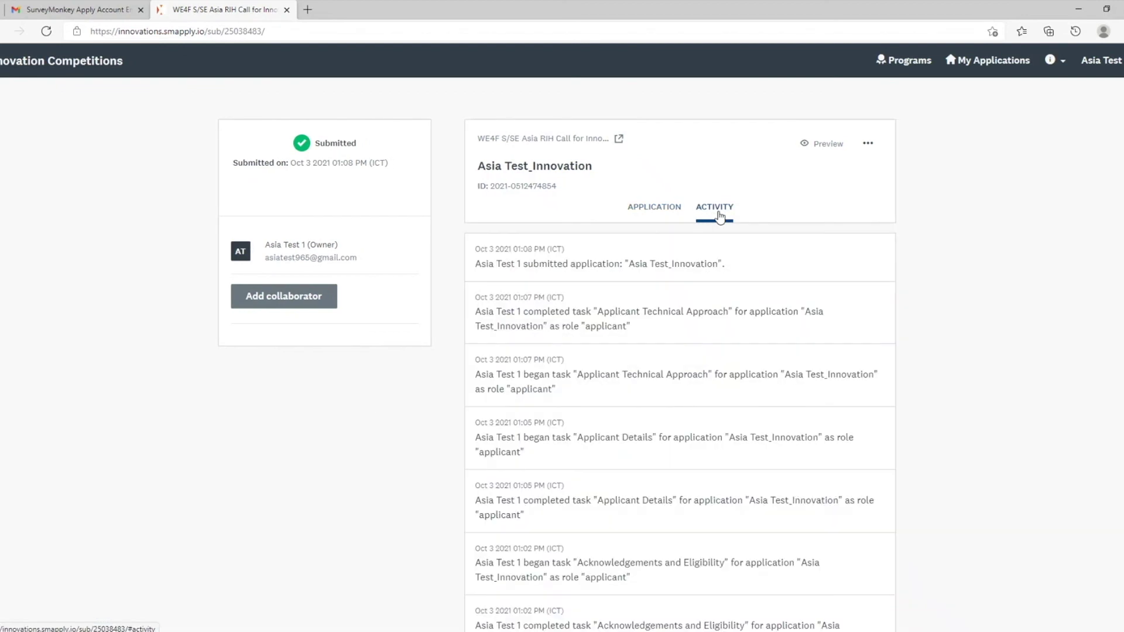